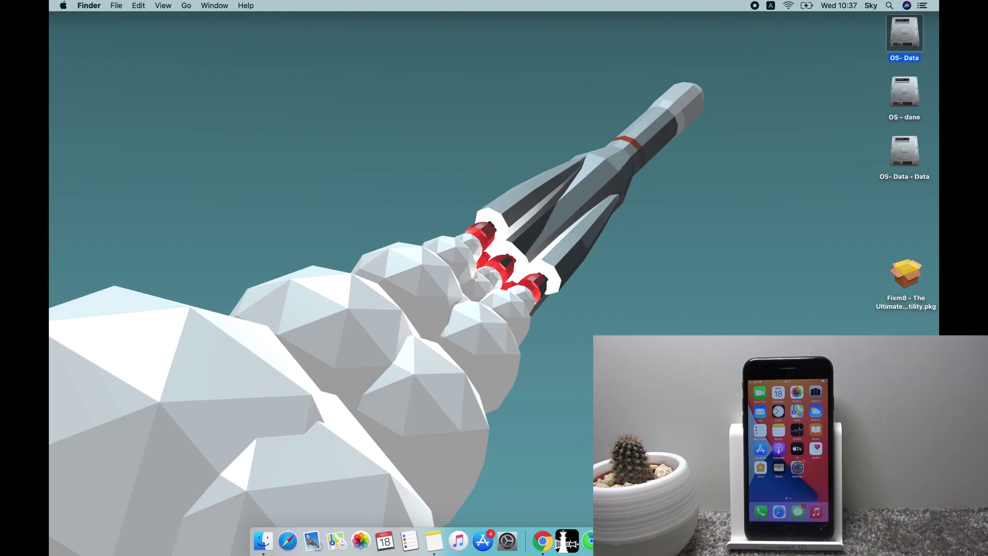
Step: Switch from the Finder desktop to the full-screen Chrome space
{"action": "key", "text": "ctrl+Right"}
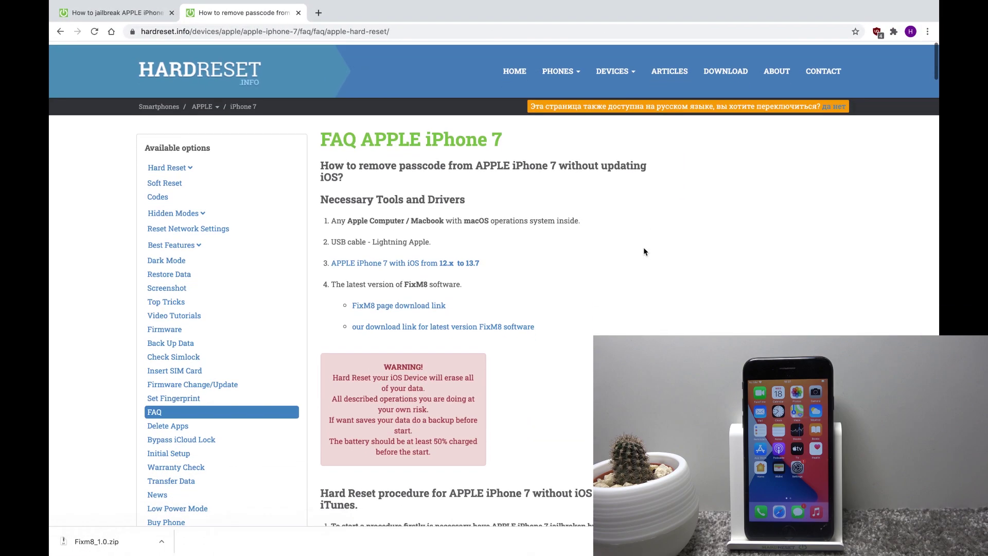
Step: Let the iPhone 7 passcode-removal FAQ article finish loading, ready for a new tab
{"action": "mouse_move", "coordinate": [319, 20]}
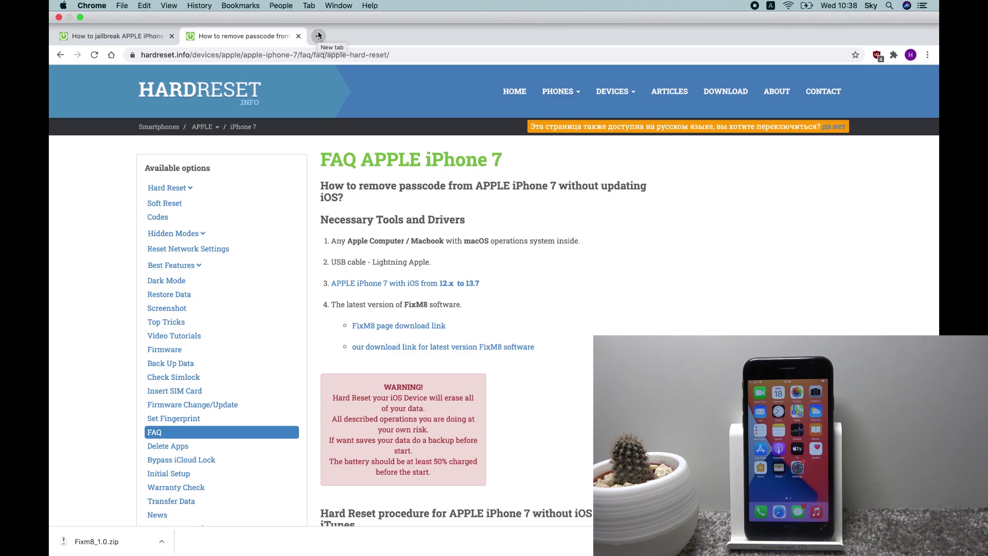
Step: Load hardreset.info in a new tab and make the browser full screen
{"action": "left_click", "coordinate": [318, 35]}
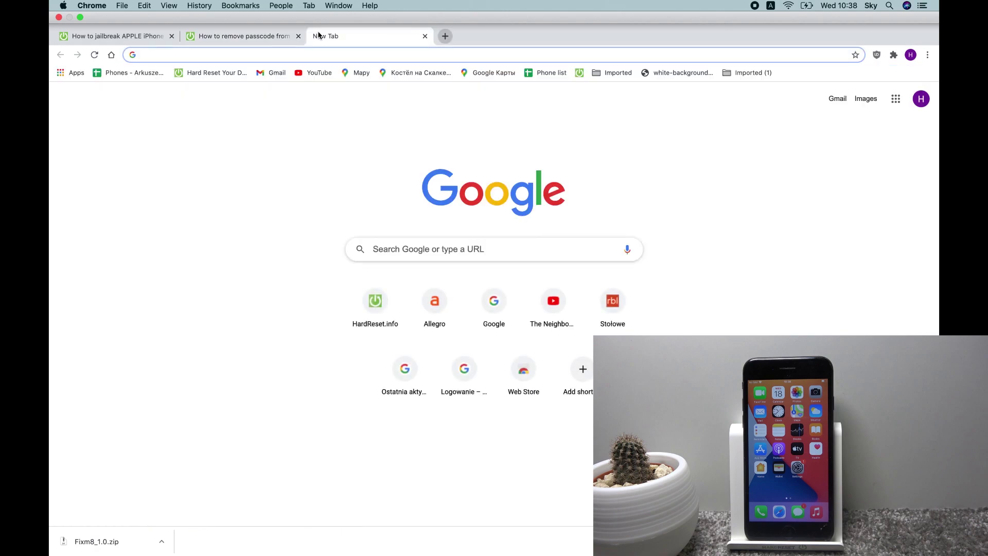
{"action": "type", "text": "hard"}
{"action": "key", "text": "Return"}
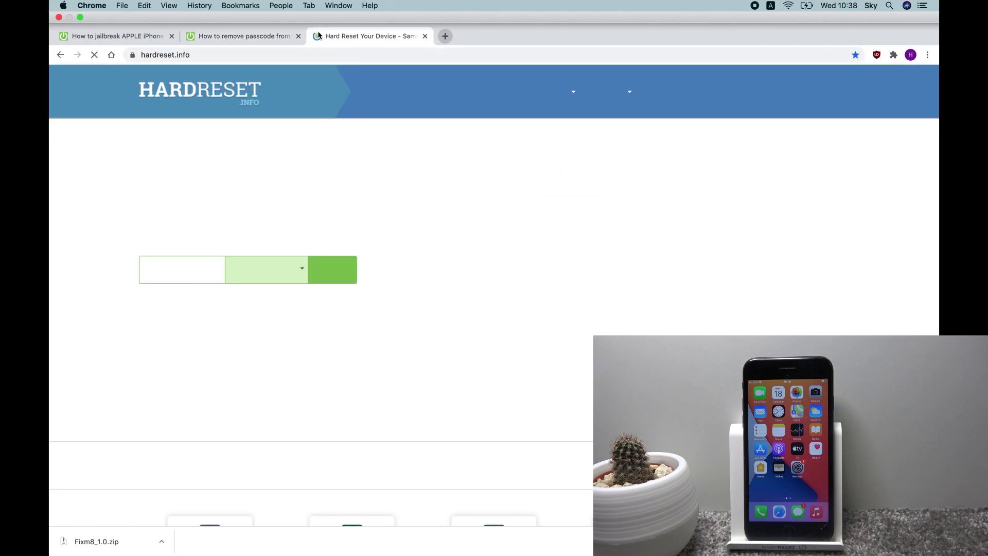
{"action": "key", "text": "ctrl+super+f"}
Step: Search the site for 'iphone 7'
{"action": "left_click", "coordinate": [172, 266]}
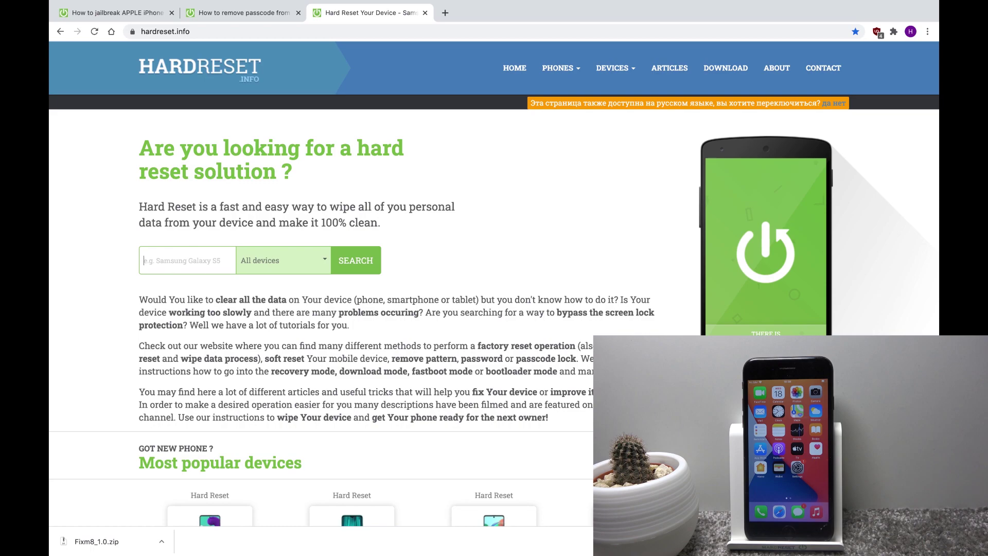
{"action": "type", "text": "iphone"}
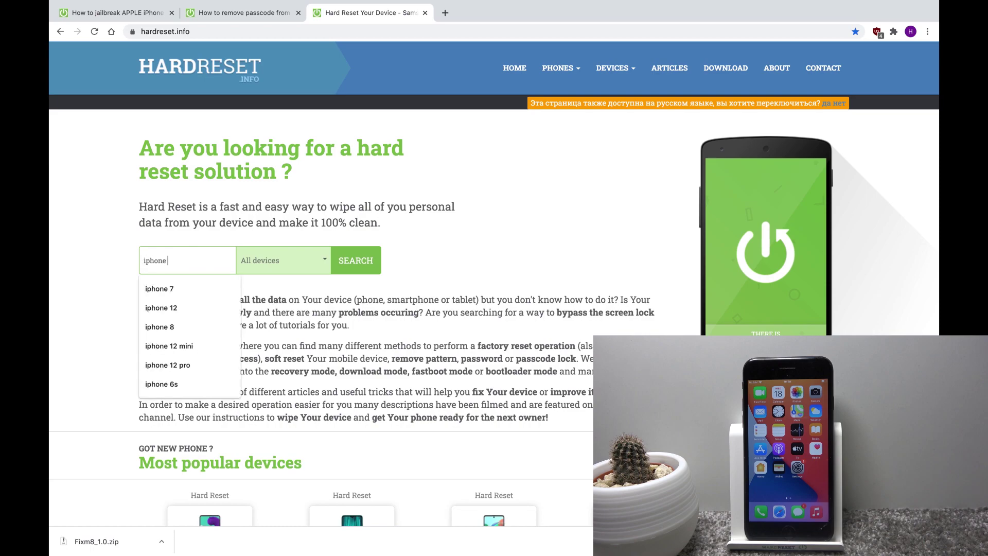
{"action": "type", "text": " 7"}
{"action": "key", "text": "Return"}
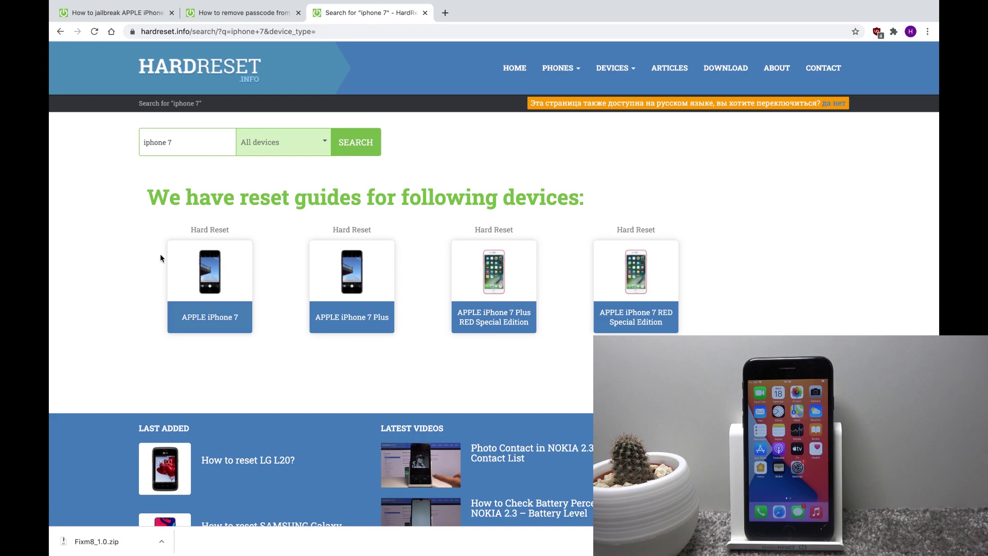
Step: Open the APPLE iPhone 7 device page's FAQ section, compare it with the open passcode article, then return to it
{"action": "left_click", "coordinate": [217, 269]}
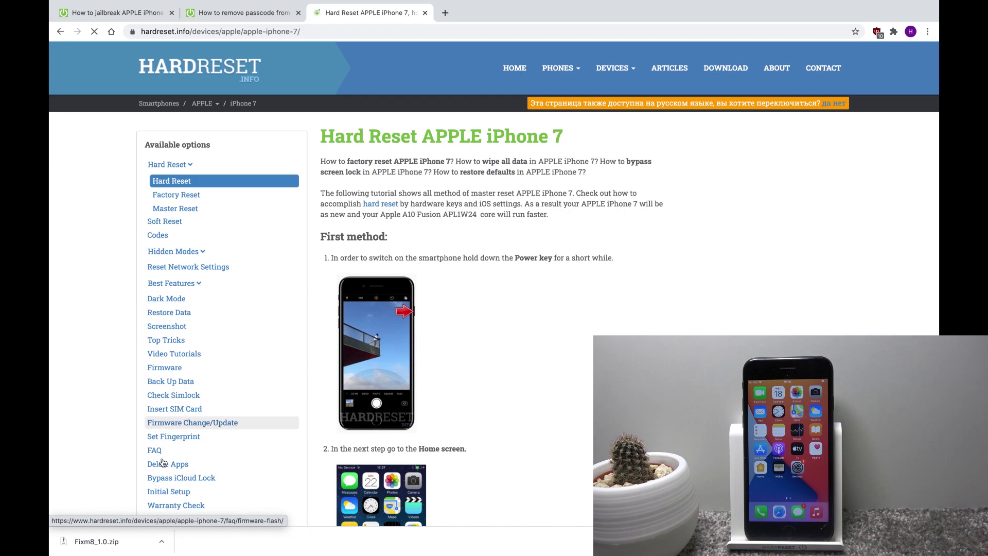
{"action": "left_click", "coordinate": [155, 451]}
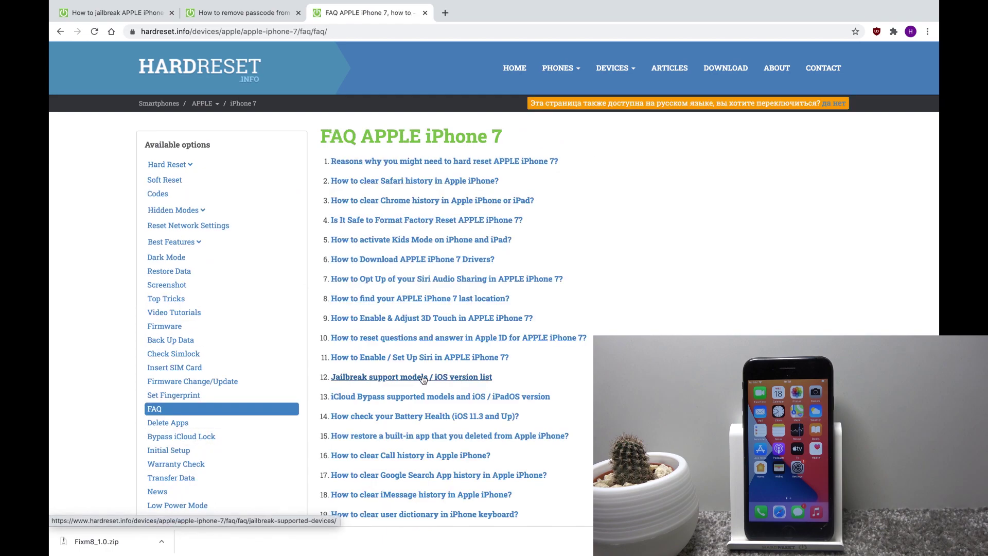
{"action": "left_click", "coordinate": [272, 16]}
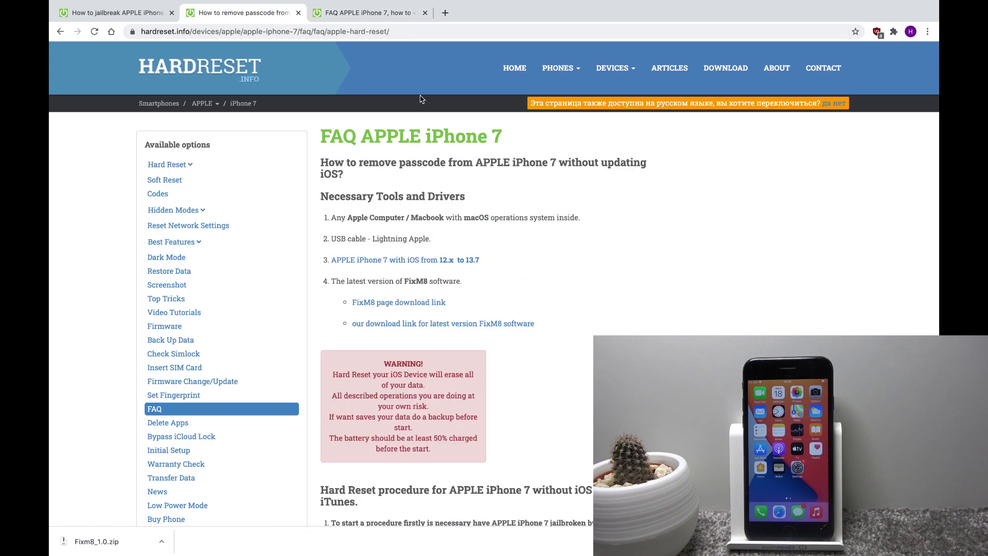
{"action": "left_click", "coordinate": [382, 14]}
Step: Find 'how to re' on the FAQ page, then refine the search to 'how to remove' to reach question 53
{"action": "key", "text": "super+f"}
{"action": "type", "text": "how to re"}
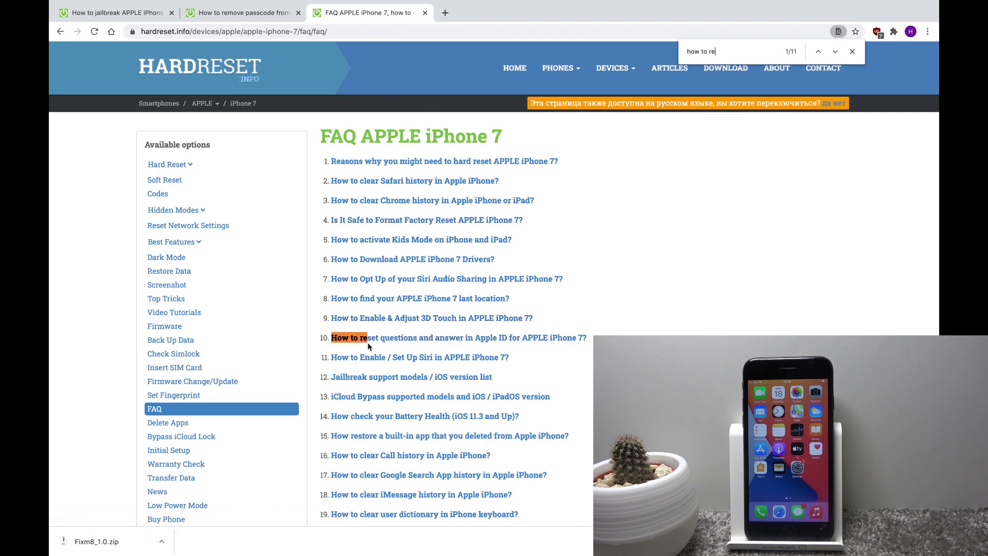
{"action": "scroll", "coordinate": [387, 356], "scroll_direction": "down", "scroll_amount": 1}
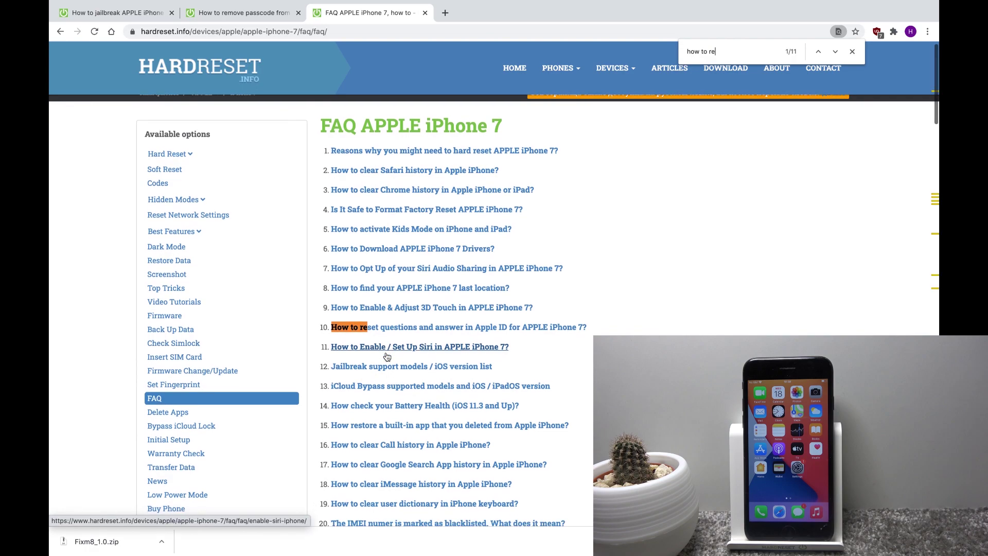
{"action": "left_click", "coordinate": [834, 53]}
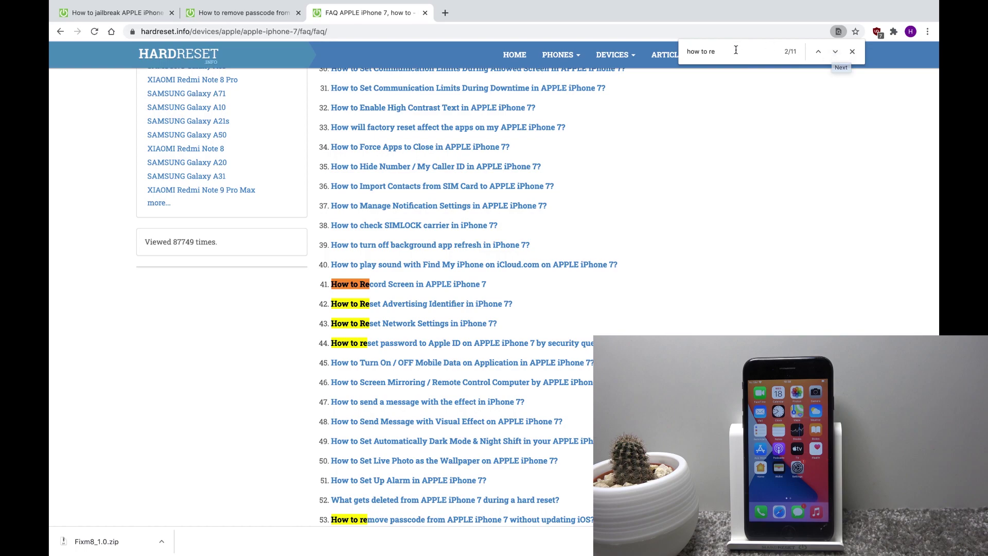
{"action": "type", "text": "move"}
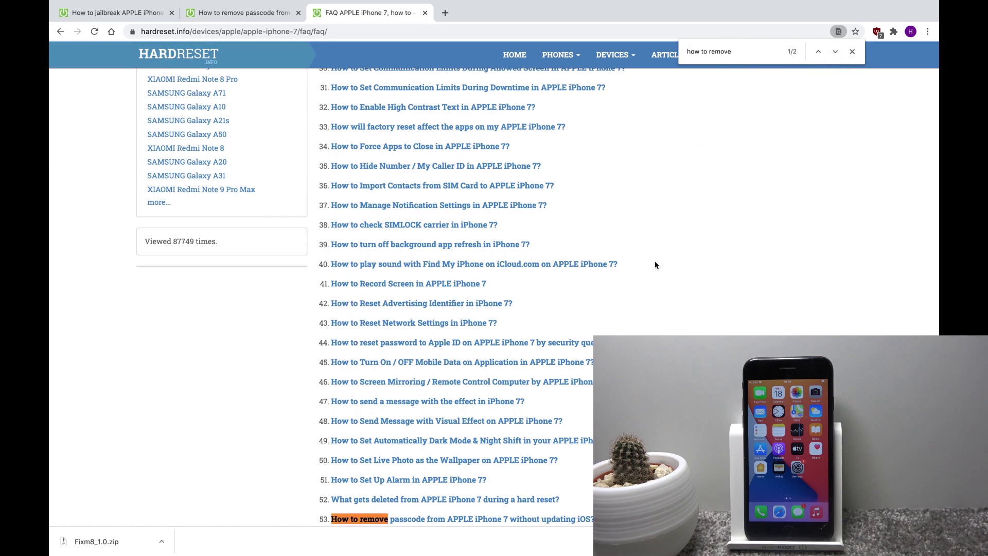
{"action": "scroll", "coordinate": [655, 261], "scroll_direction": "down", "scroll_amount": 3}
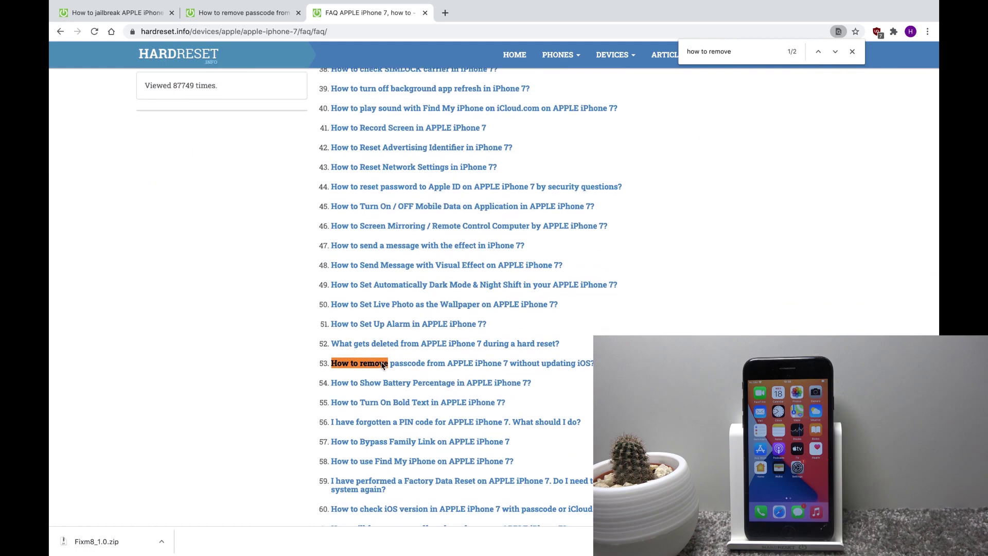
Step: Open FAQ question 53 on removing the passcode without updating iOS, and close the duplicate article tab
{"action": "left_click", "coordinate": [472, 370]}
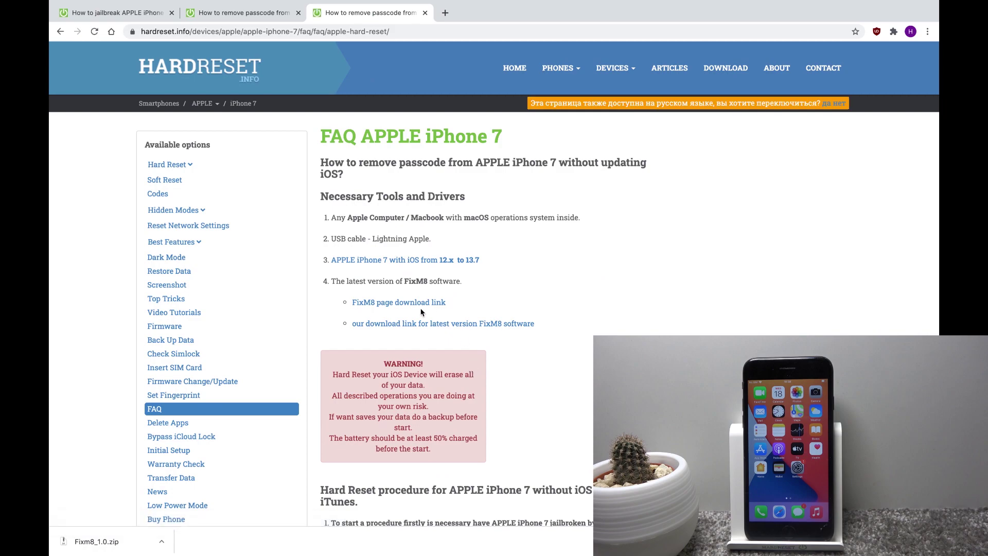
{"action": "left_click", "coordinate": [232, 11]}
{"action": "left_click", "coordinate": [299, 13]}
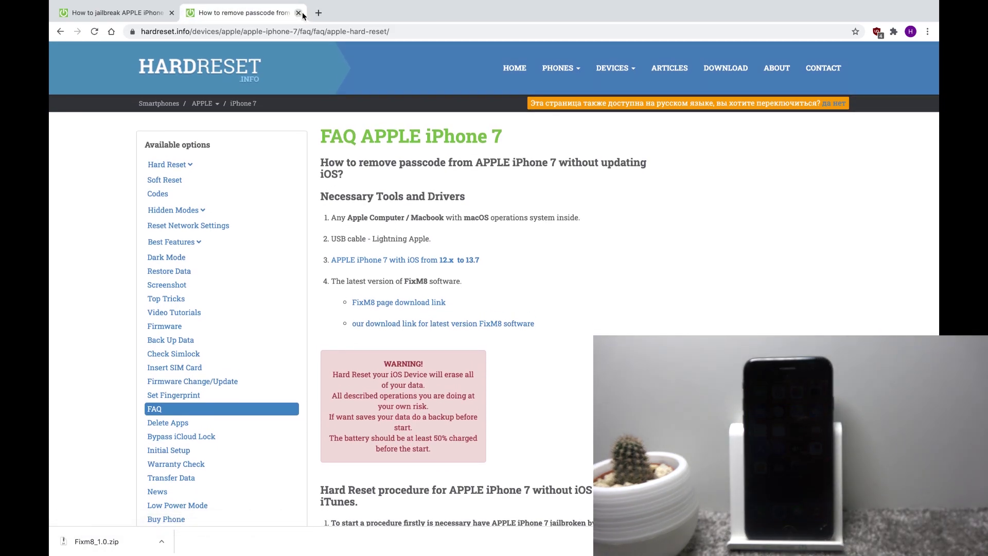
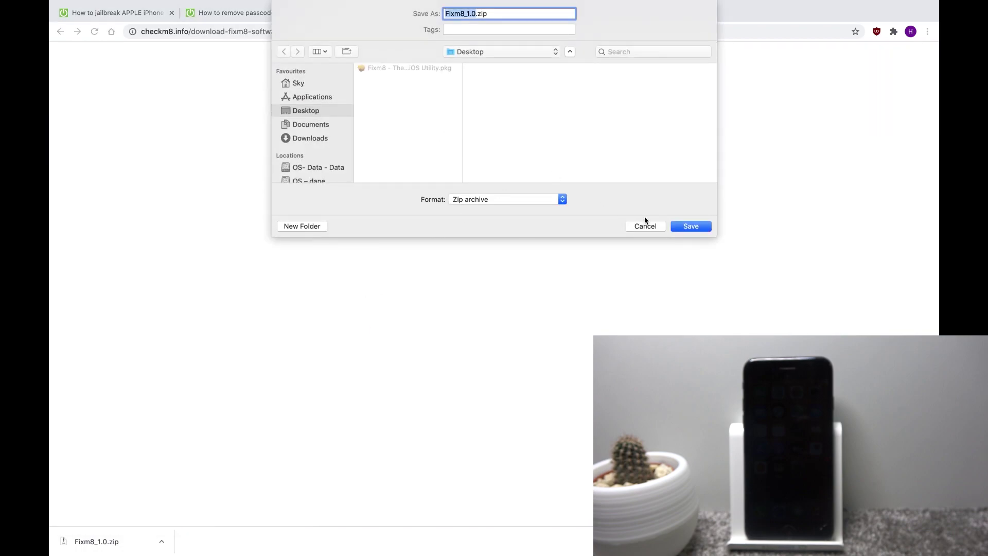
Step: Save Fixm8_1.0.zip to the Desktop and switch over to the desktop space
{"action": "left_click", "coordinate": [688, 228]}
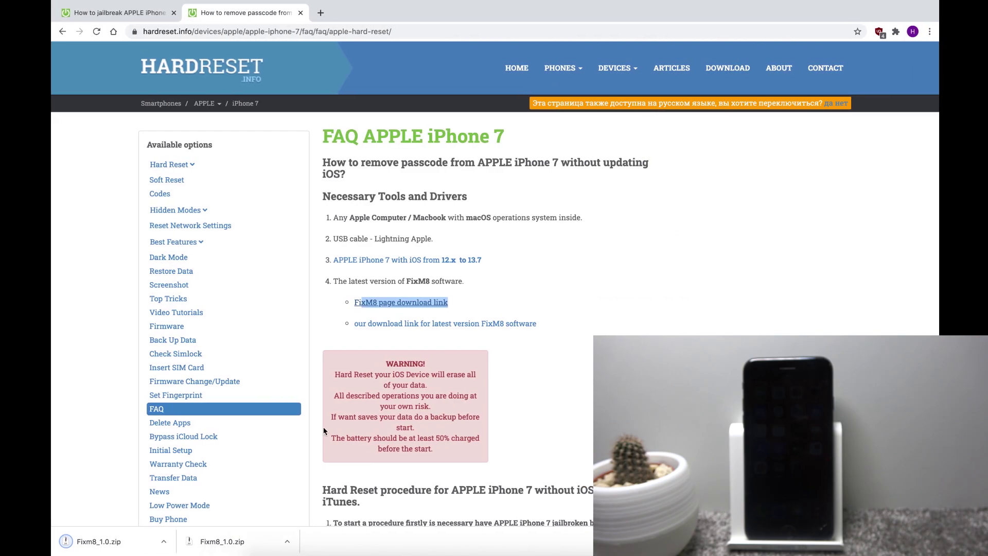
{"action": "key", "text": "ctrl+Left"}
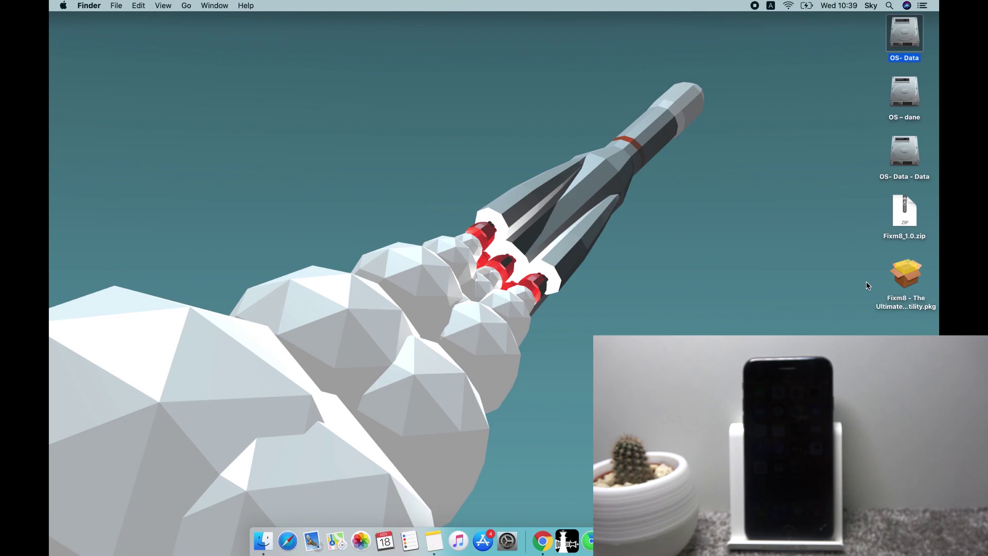
Step: Trash the old Fixm8 package and extract Fixm8_1.0.zip on the desktop
{"action": "left_click", "coordinate": [907, 275]}
{"action": "key", "text": "super+BackSpace"}
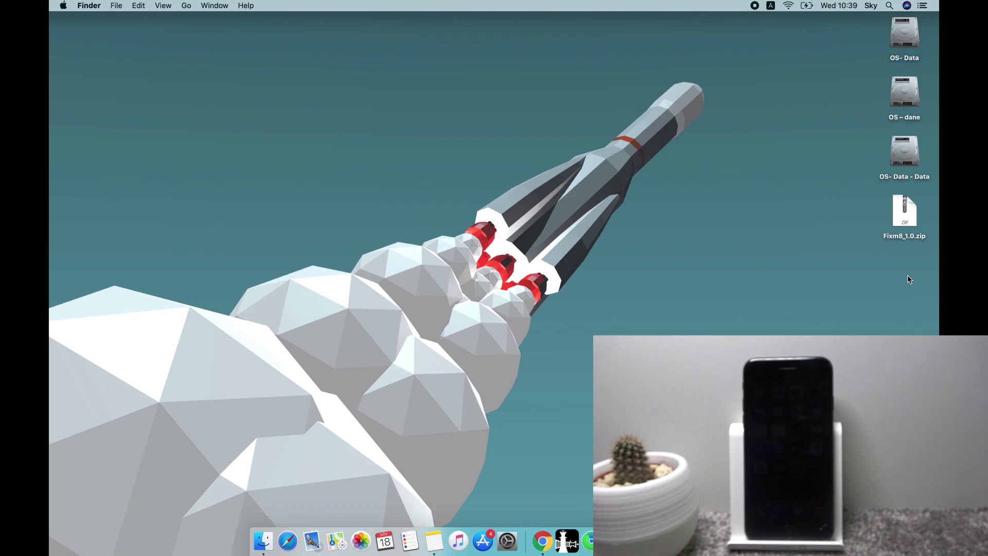
{"action": "double_click", "coordinate": [907, 219]}
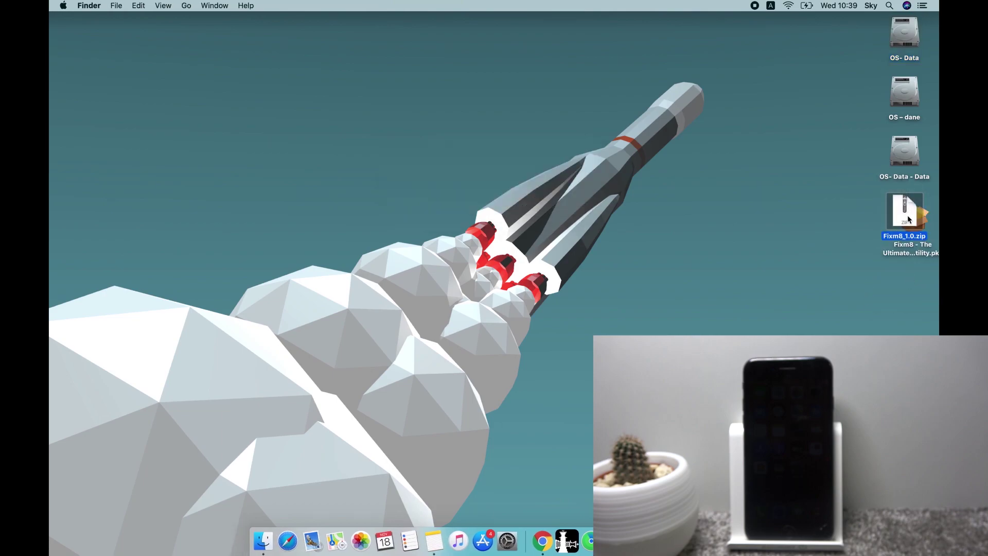
{"action": "left_click_drag", "start_coordinate": [899, 210], "coordinate": [840, 210]}
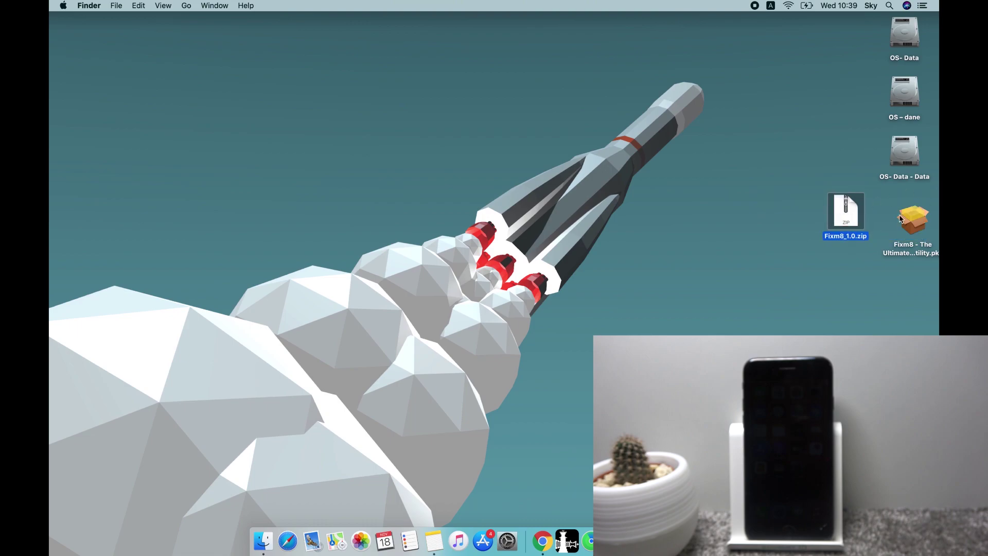
Step: Trash the zip, try opening the Fixm8 package, and dismiss the unidentified-developer warning
{"action": "key", "text": "super+BackSpace"}
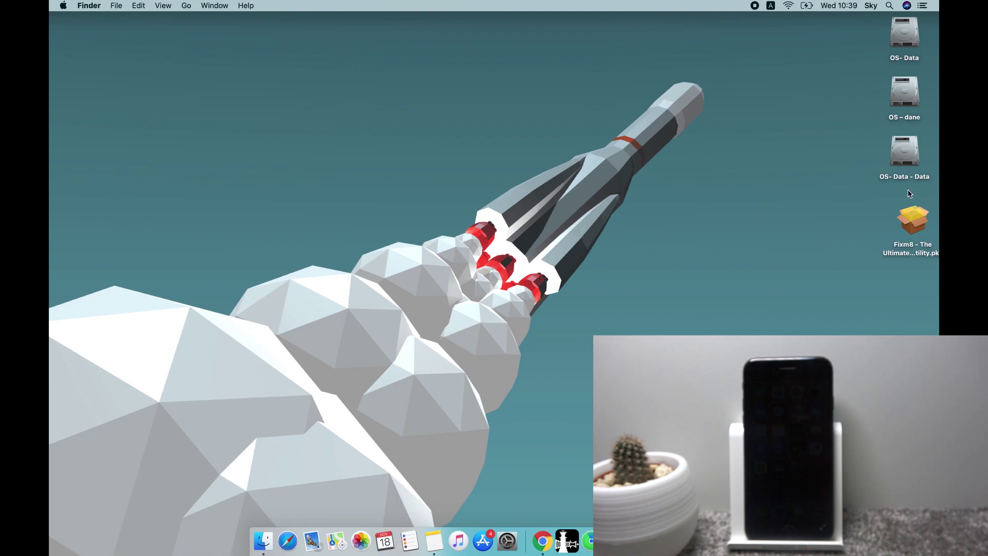
{"action": "double_click", "coordinate": [916, 229]}
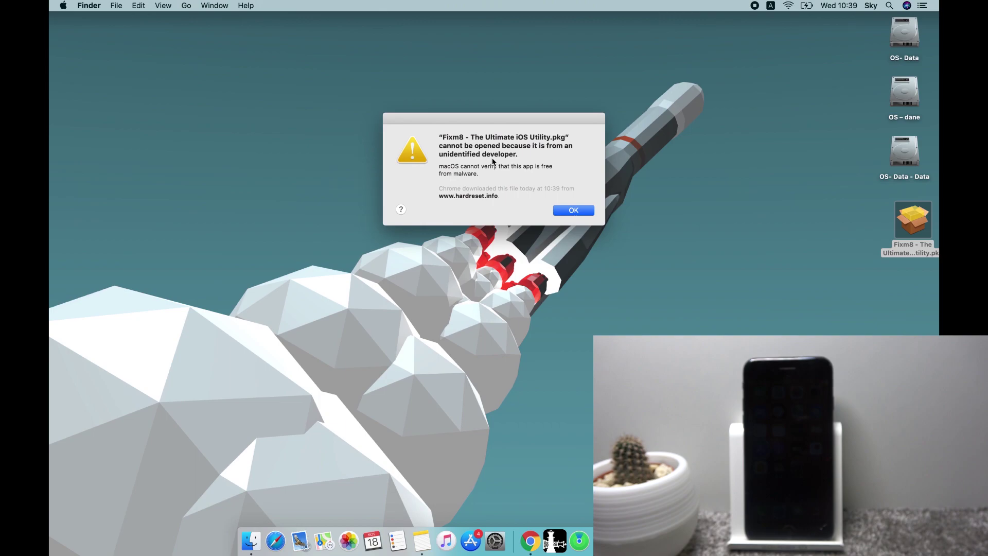
{"action": "left_click", "coordinate": [566, 212]}
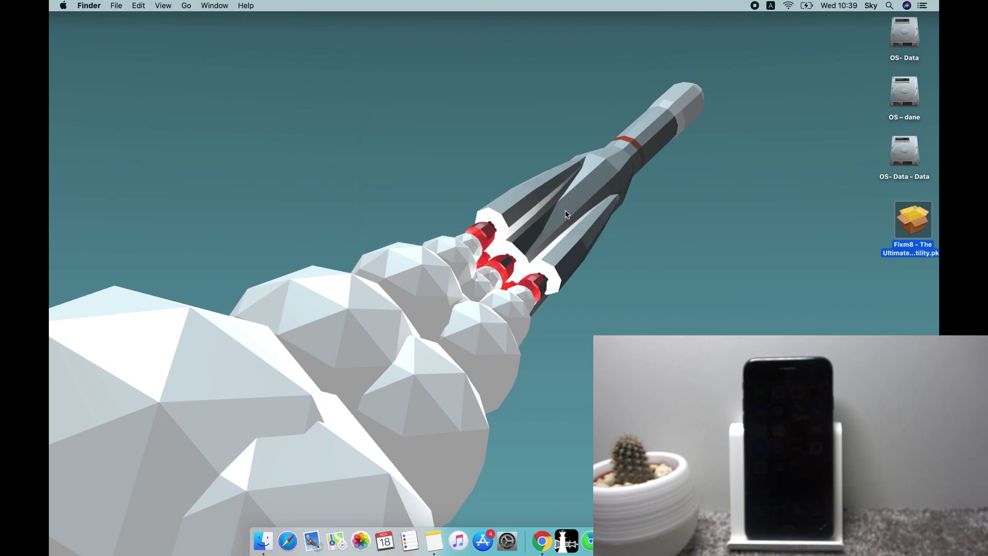
Step: Unlock Security & Privacy and use Open Anyway to let the Fixm8 package open
{"action": "left_click", "coordinate": [507, 540]}
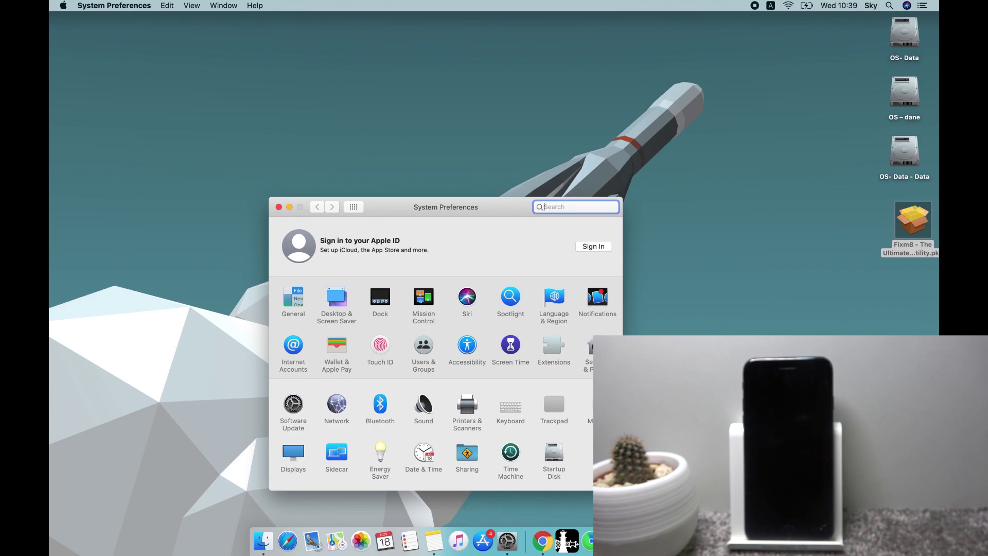
{"action": "left_click", "coordinate": [589, 348]}
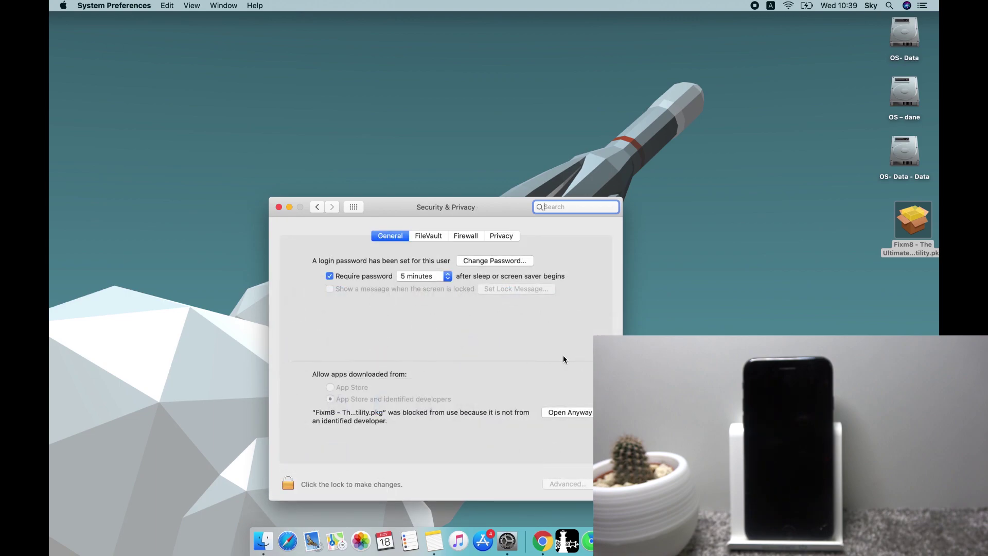
{"action": "left_click", "coordinate": [288, 485]}
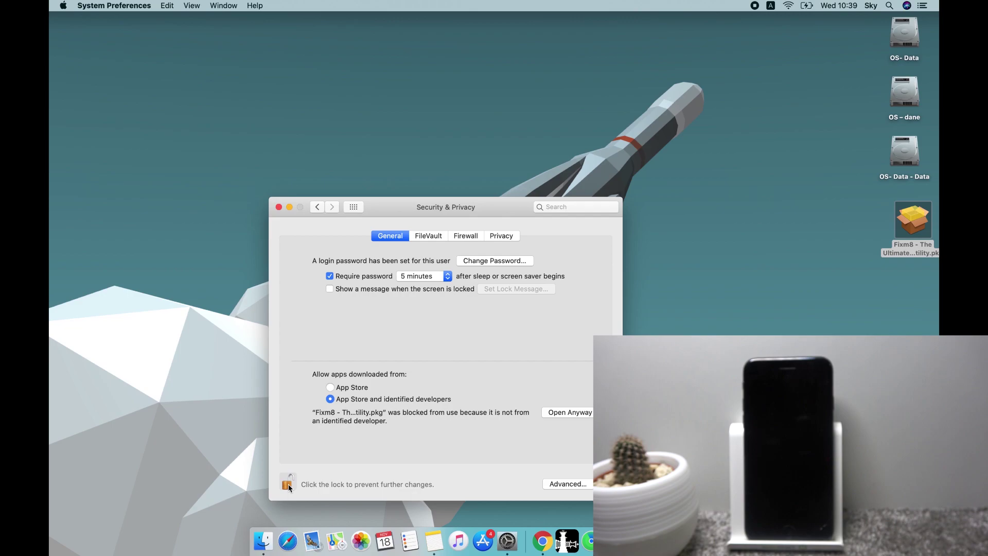
{"action": "left_click", "coordinate": [562, 413]}
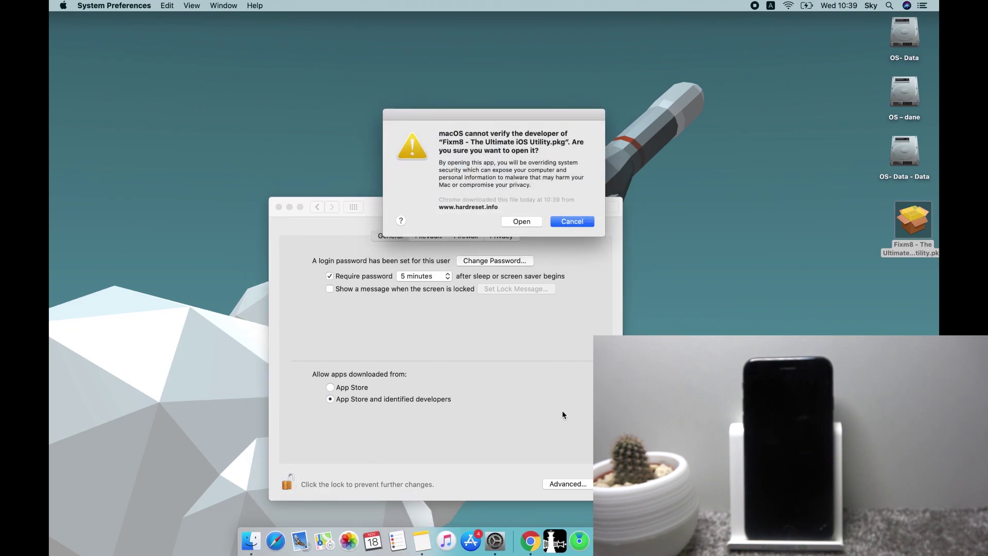
{"action": "left_click", "coordinate": [523, 221]}
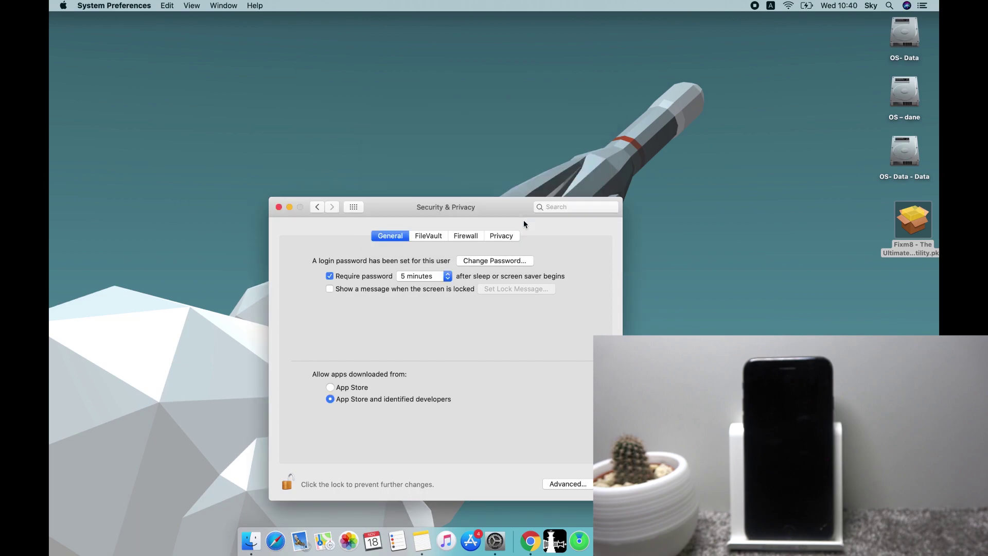
Step: Close Security & Privacy and start installing Fixm8 onto the OS- Data disk
{"action": "left_click", "coordinate": [278, 207]}
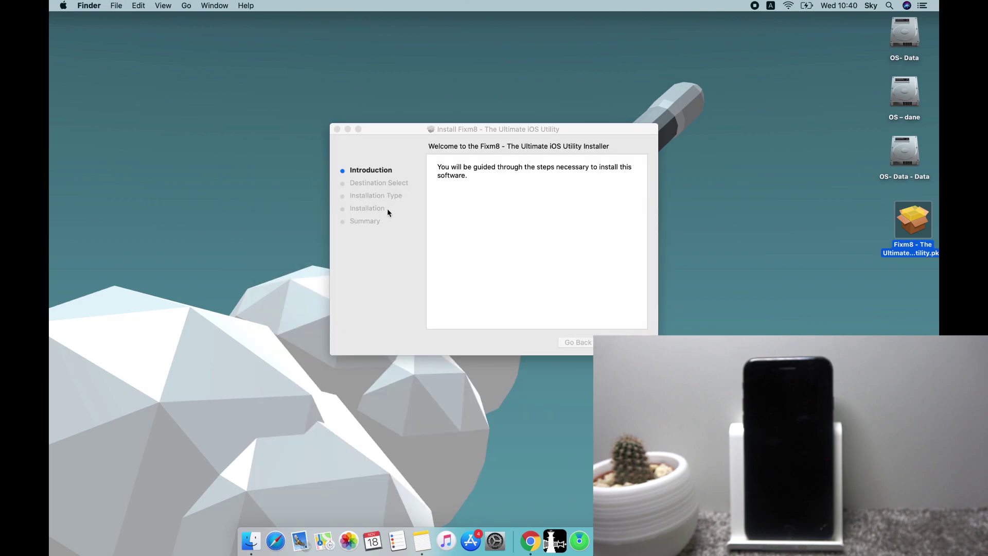
{"action": "left_click", "coordinate": [618, 344]}
{"action": "key", "text": "Return"}
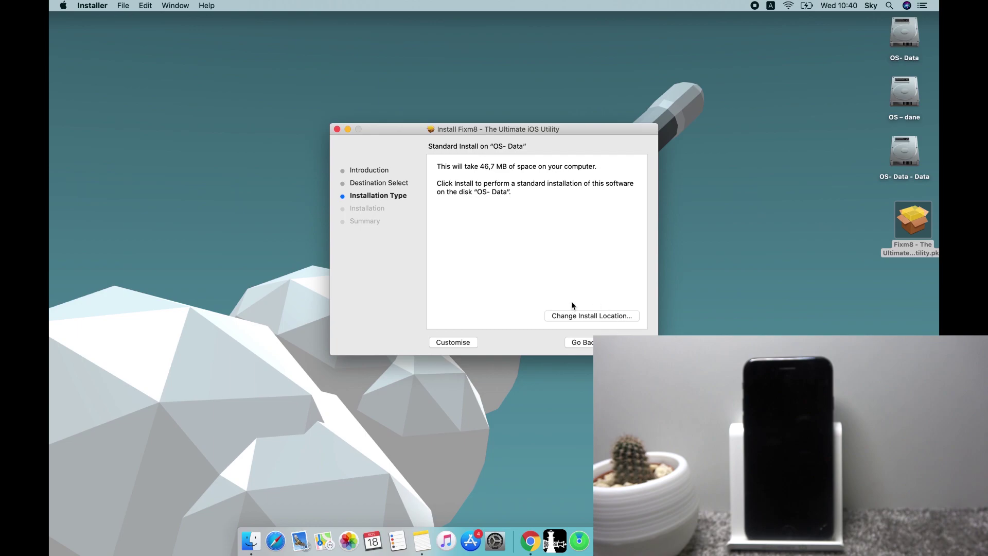
{"action": "key", "text": "Return"}
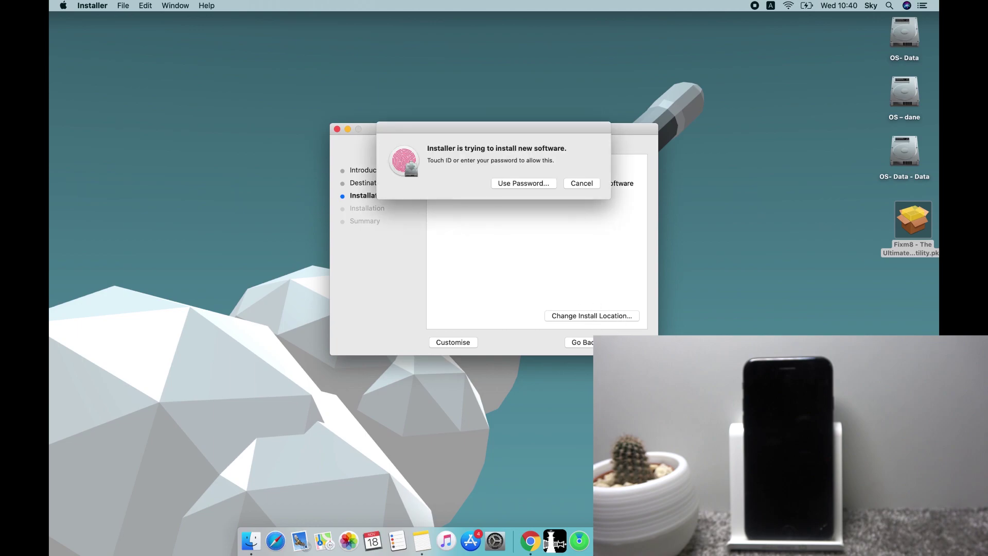
Step: Get past the password prompt, rerun the install, and quit Installer after success
{"action": "left_click", "coordinate": [521, 183]}
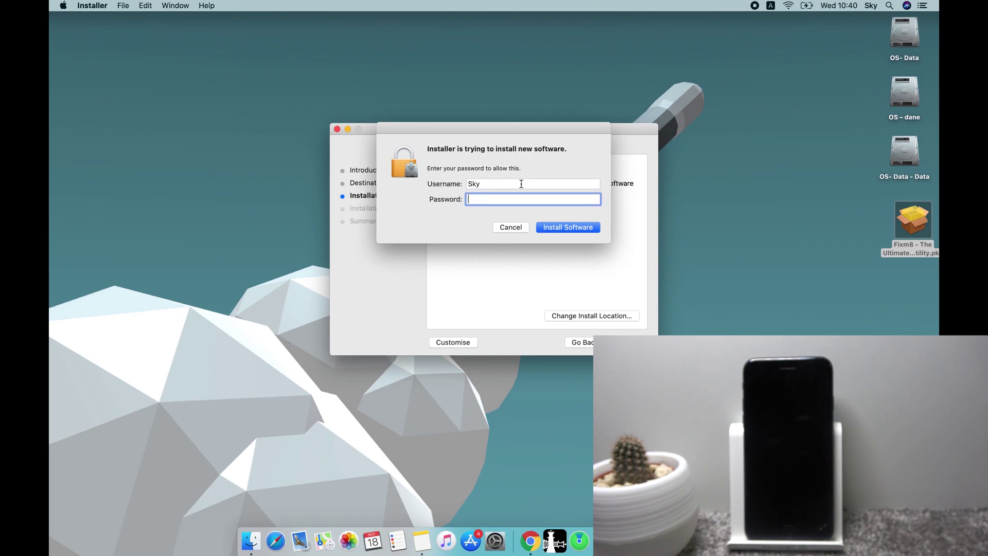
{"action": "left_click", "coordinate": [521, 228]}
{"action": "key", "text": "Return"}
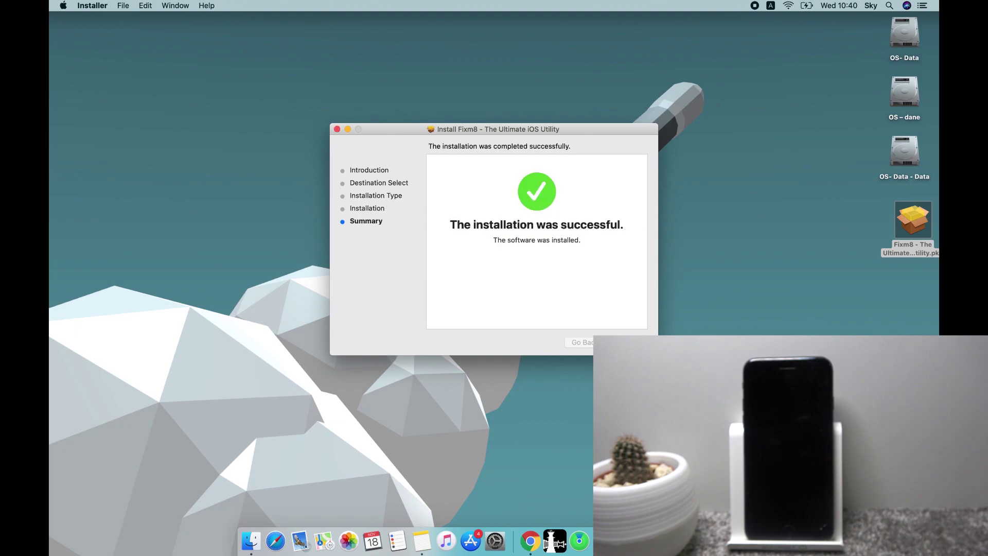
{"action": "key", "text": "super+q"}
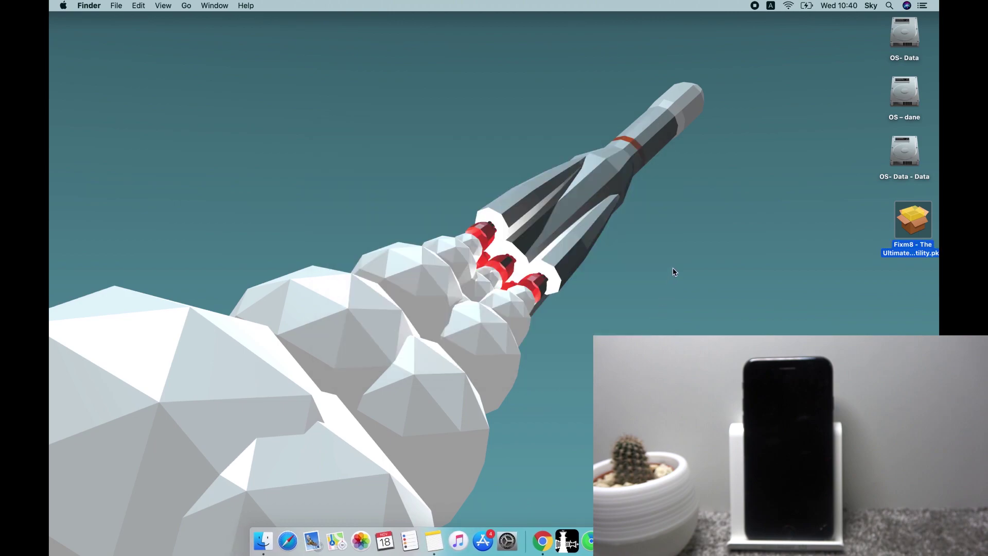
Step: Browse OS- Data's Applications folder and select the installed Fixm8 app
{"action": "left_click", "coordinate": [902, 40]}
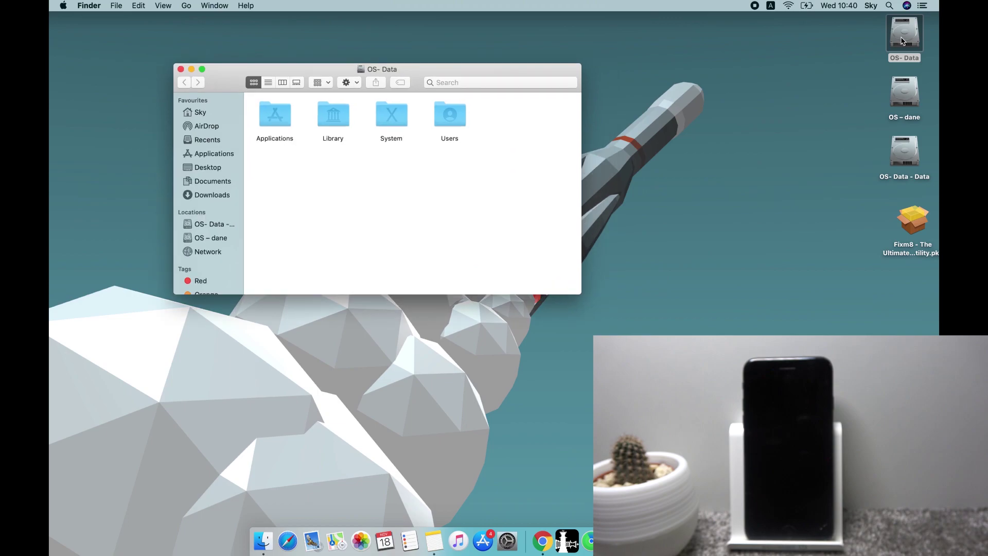
{"action": "left_click", "coordinate": [200, 158]}
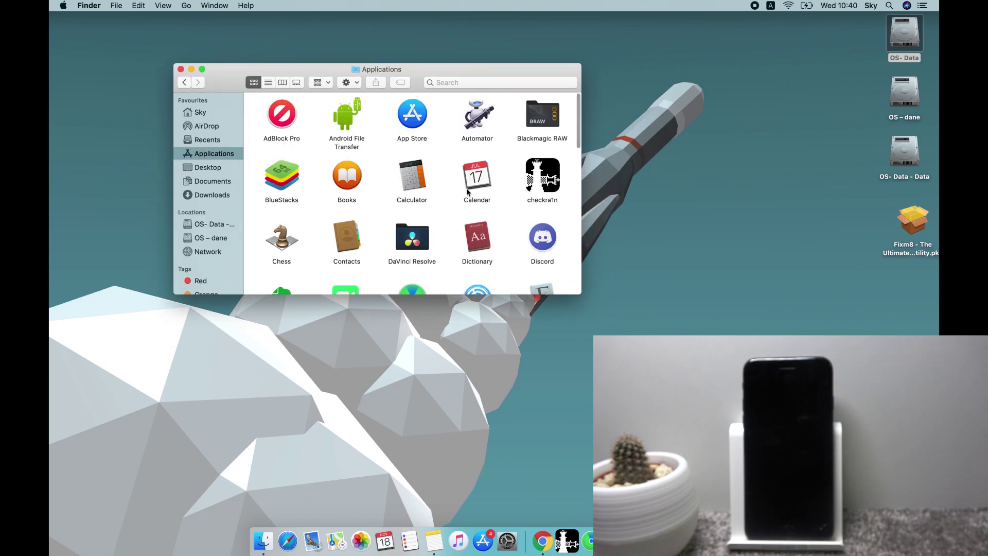
{"action": "scroll", "coordinate": [466, 187], "scroll_direction": "down", "scroll_amount": 3}
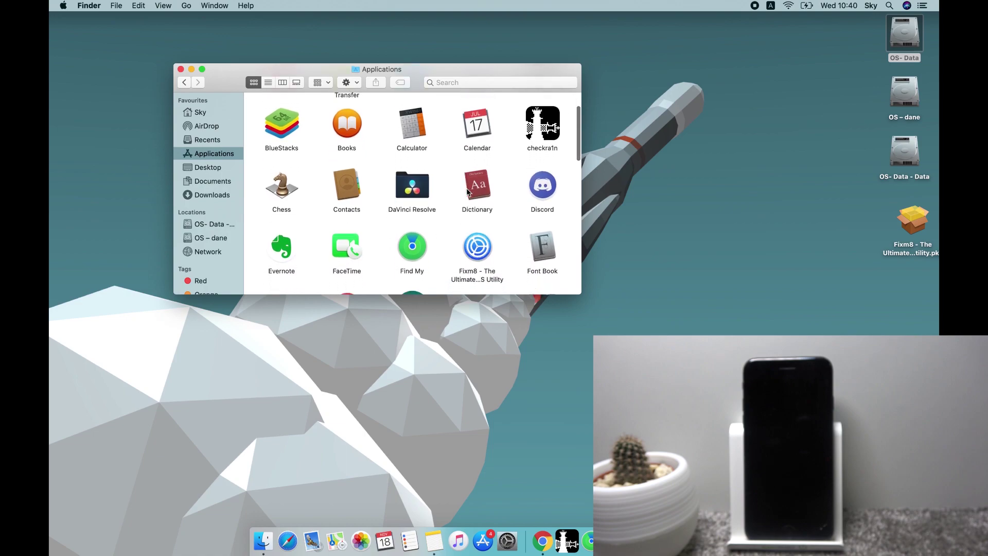
{"action": "scroll", "coordinate": [467, 191], "scroll_direction": "down", "scroll_amount": 5}
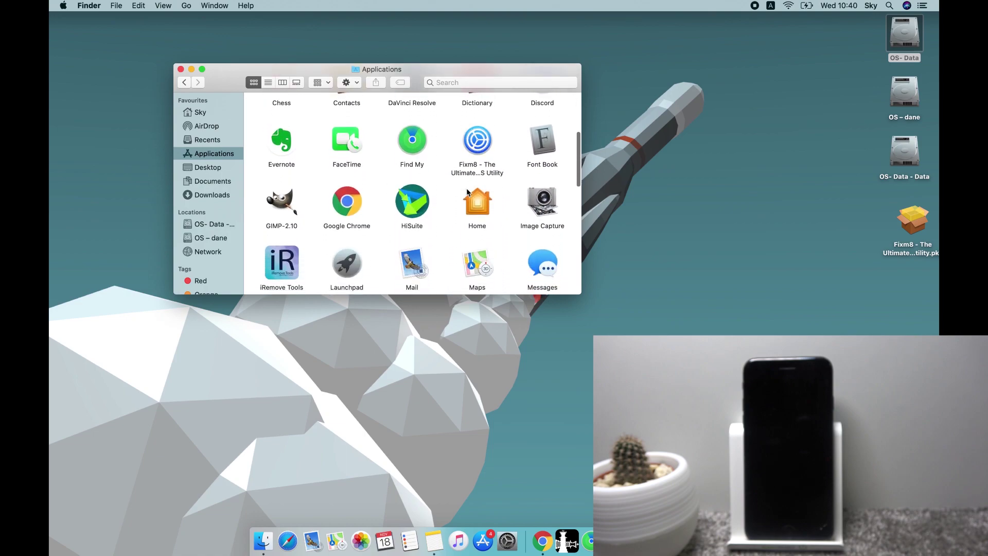
{"action": "scroll", "coordinate": [467, 192], "scroll_direction": "down", "scroll_amount": 5}
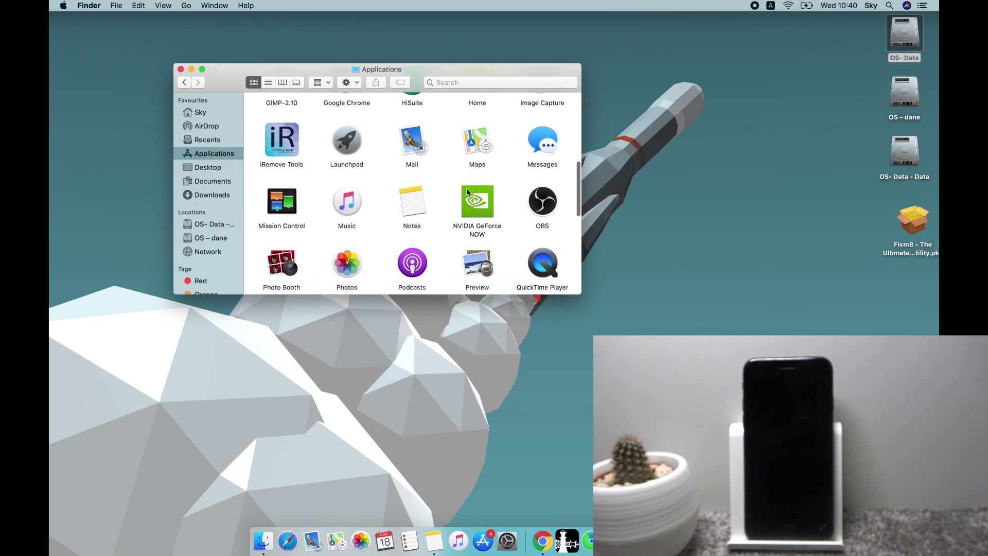
{"action": "scroll", "coordinate": [467, 192], "scroll_direction": "down", "scroll_amount": 2}
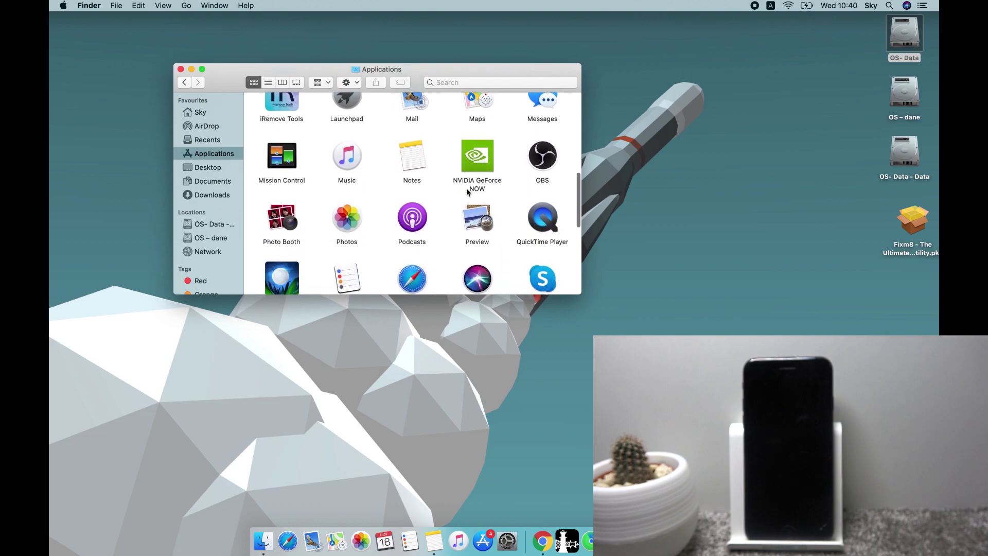
{"action": "scroll", "coordinate": [467, 192], "scroll_direction": "up", "scroll_amount": 6}
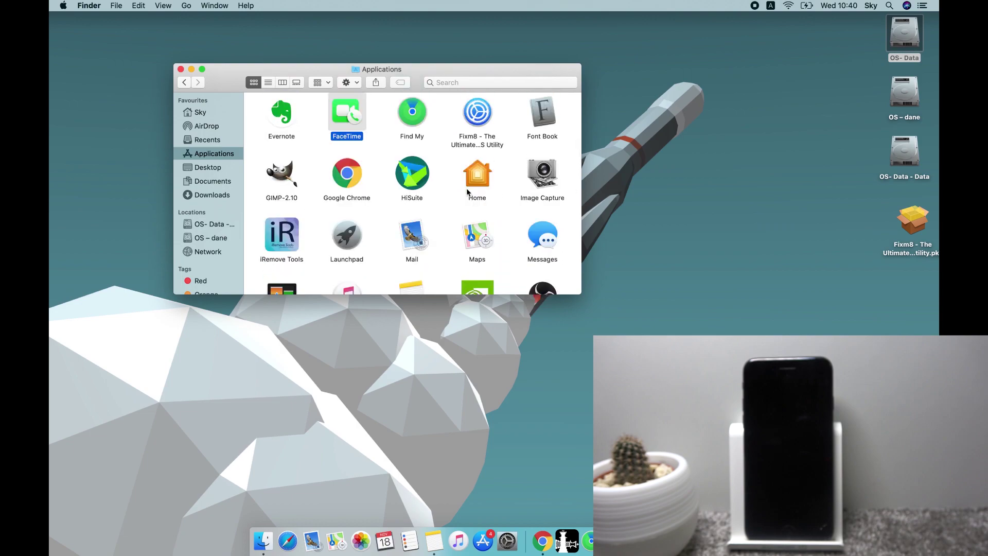
{"action": "left_click", "coordinate": [484, 113]}
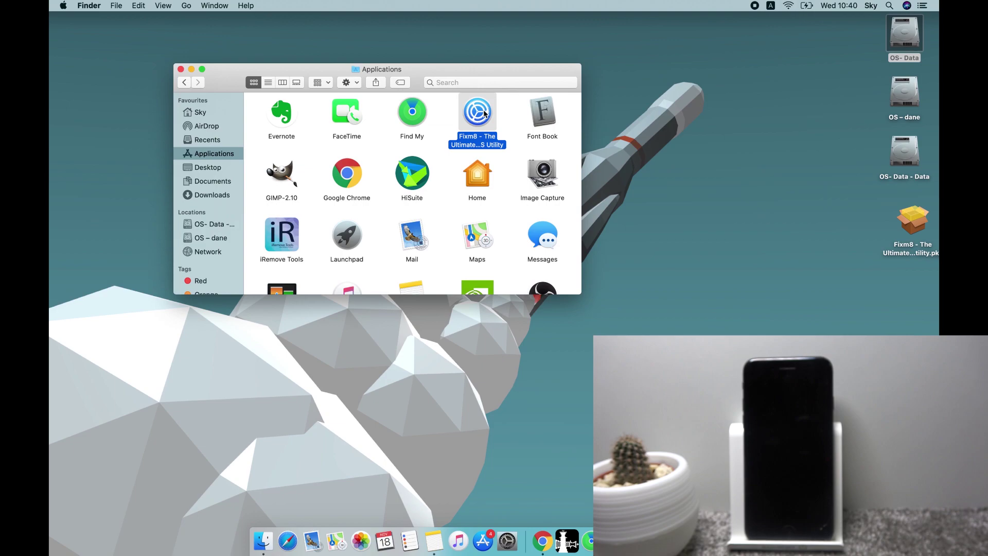
Step: Launch Fixm8 to detect the iPhone9,3 on iOS 14.0.1, then open the OS- Data drive
{"action": "double_click", "coordinate": [484, 113]}
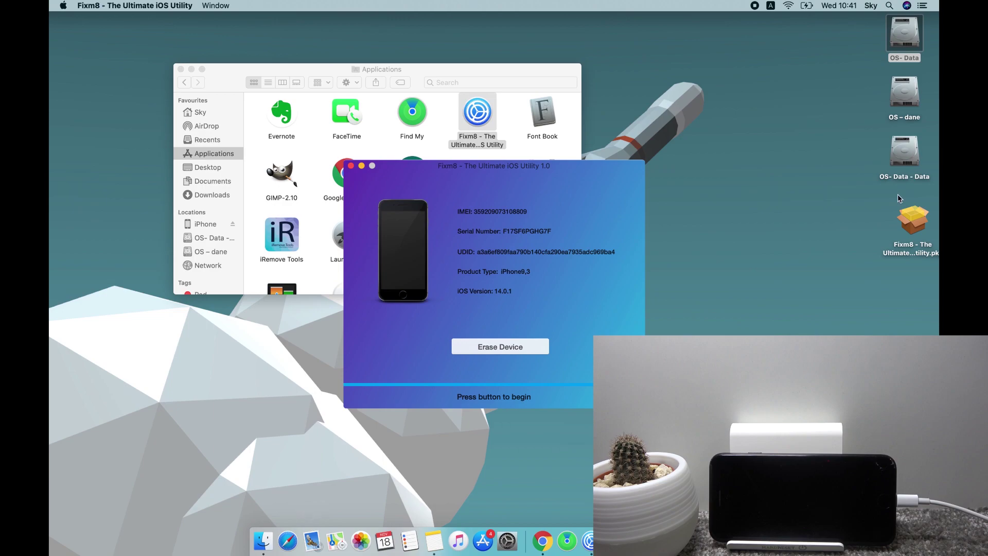
{"action": "double_click", "coordinate": [915, 40]}
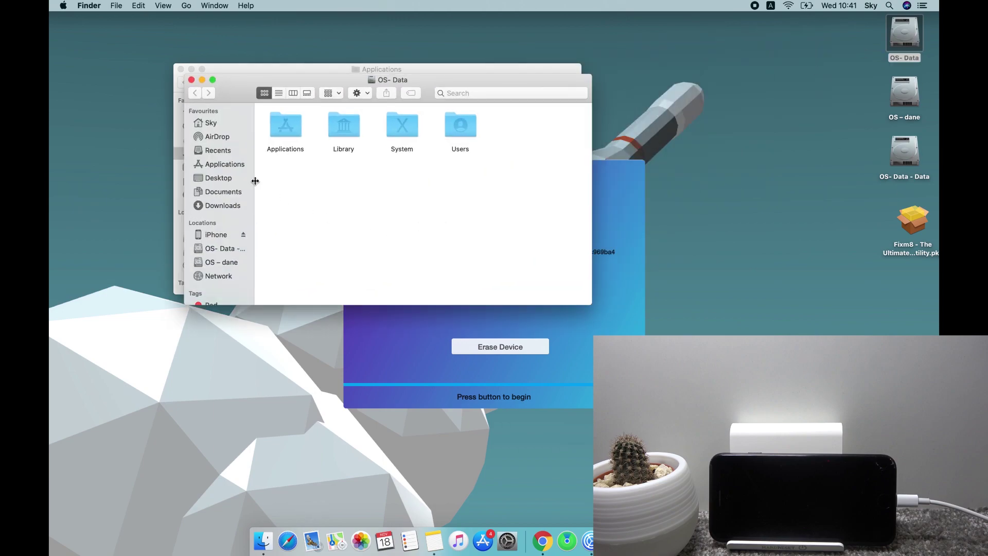
Step: Review the iPhone 7 device page in Finder (iOS 14.0.1, 14.2 available), then close it
{"action": "left_click", "coordinate": [211, 238]}
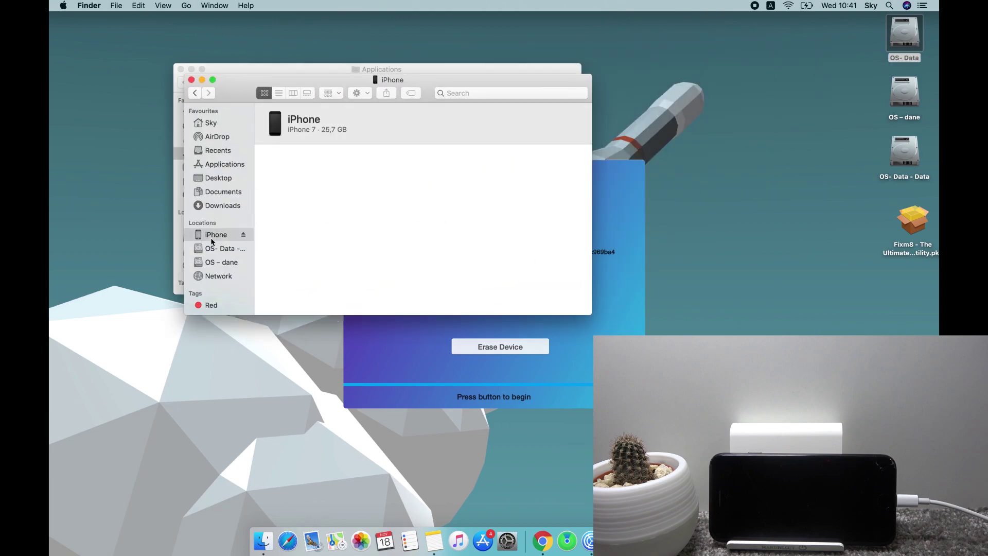
{"action": "double_click", "coordinate": [425, 80]}
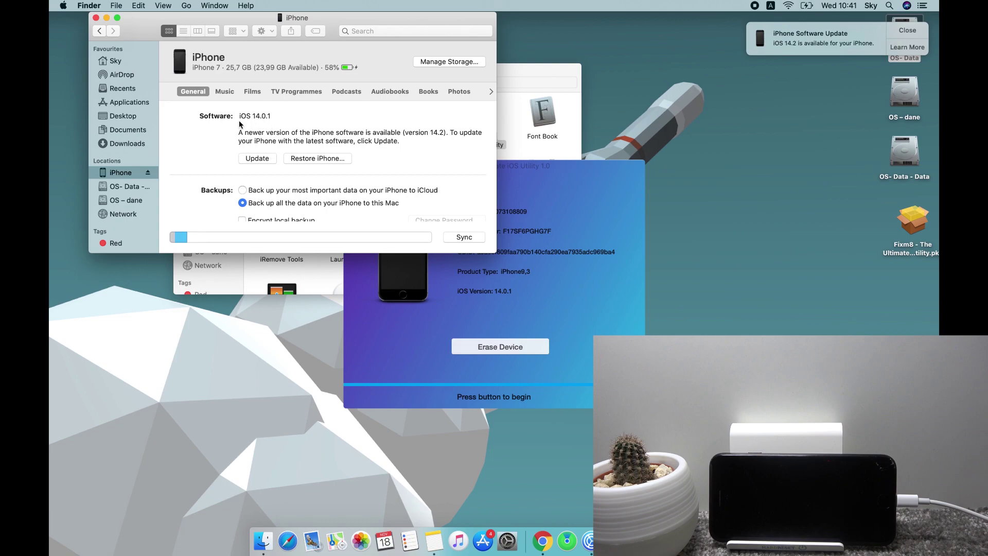
{"action": "left_click", "coordinate": [96, 18]}
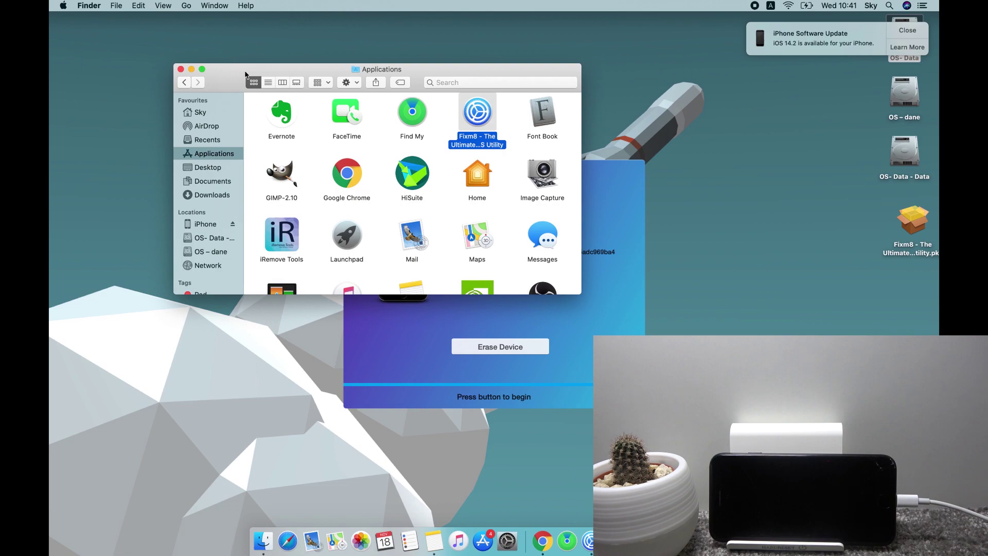
Step: Erase the connected iPhone with Fixm8's Erase Device, confirm, and dismiss the success message
{"action": "left_click", "coordinate": [364, 325]}
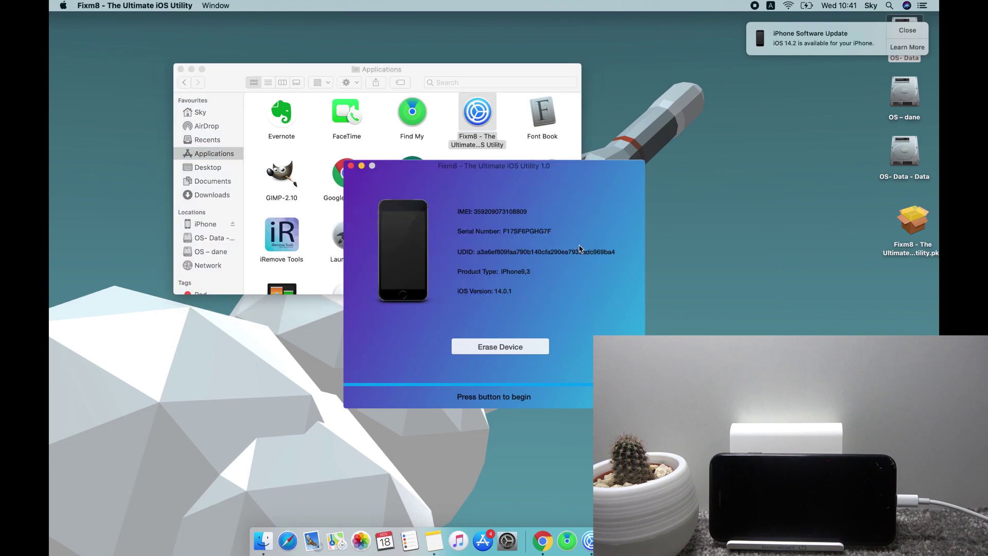
{"action": "left_click", "coordinate": [492, 347]}
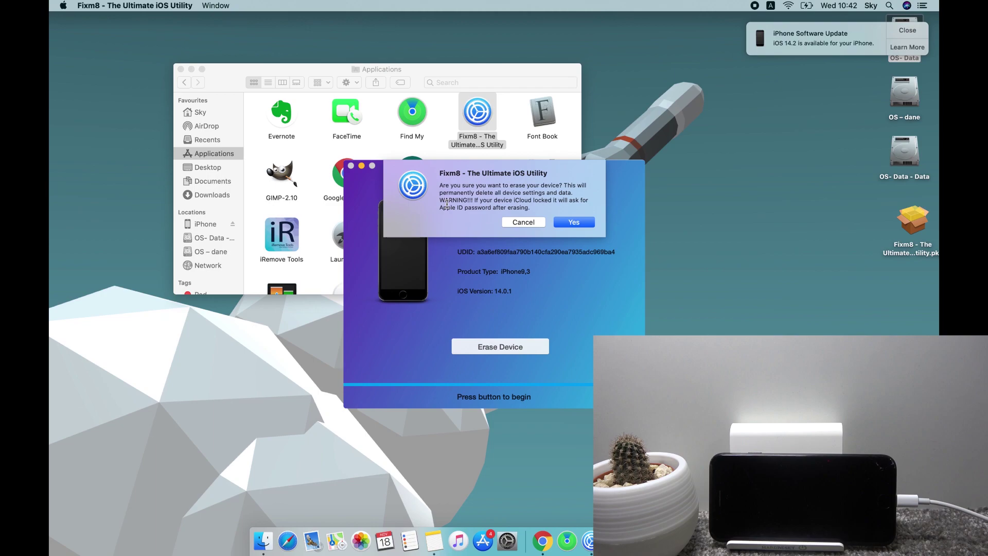
{"action": "left_click", "coordinate": [586, 228]}
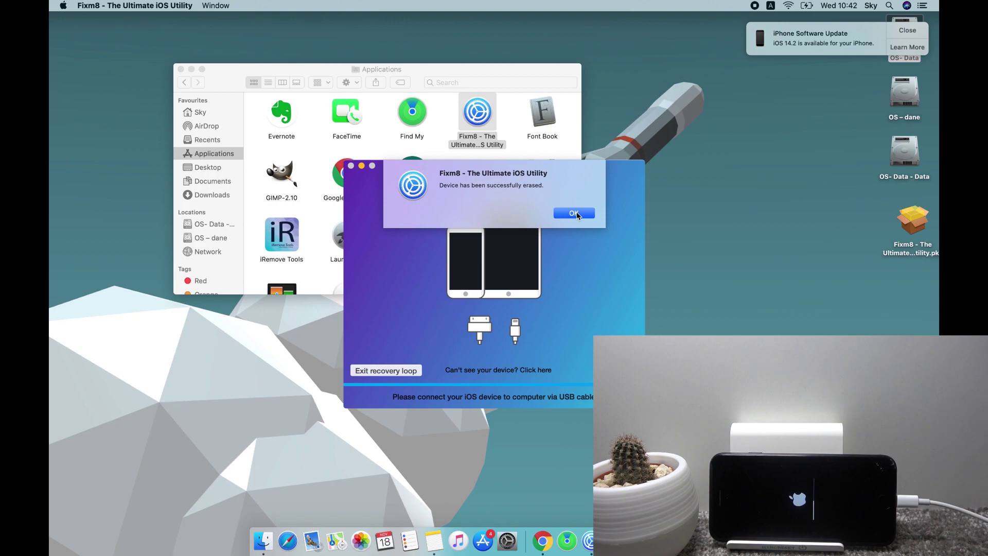
{"action": "left_click", "coordinate": [575, 213]}
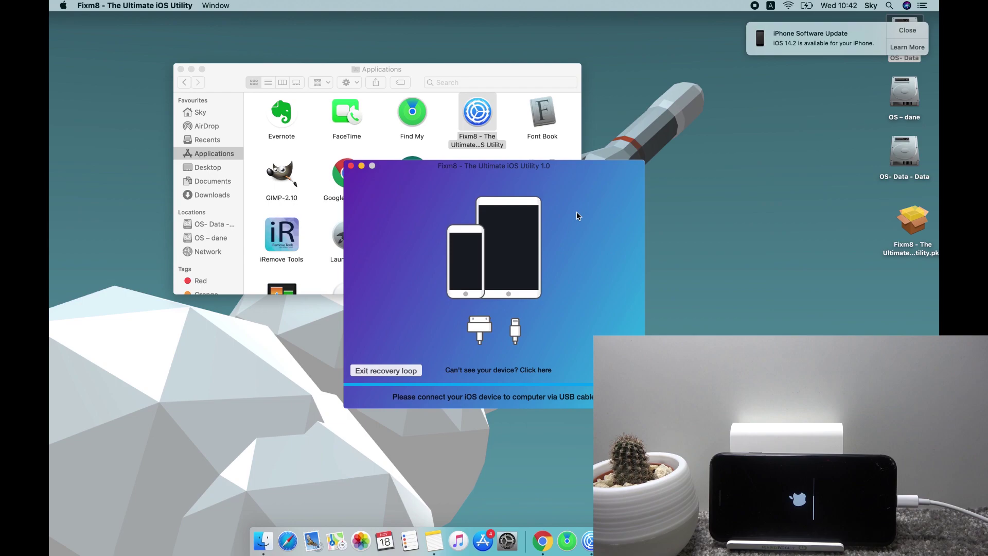